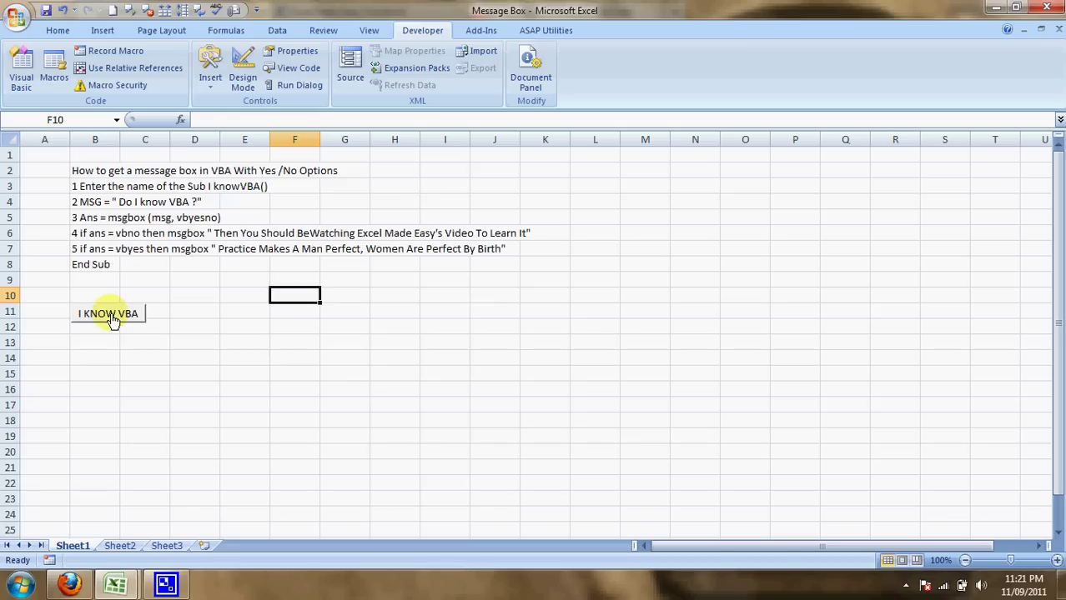
# Run the I KNOW VBA macro twice, answering Yes then No and dismissing each reply
pyautogui.click(112, 321)
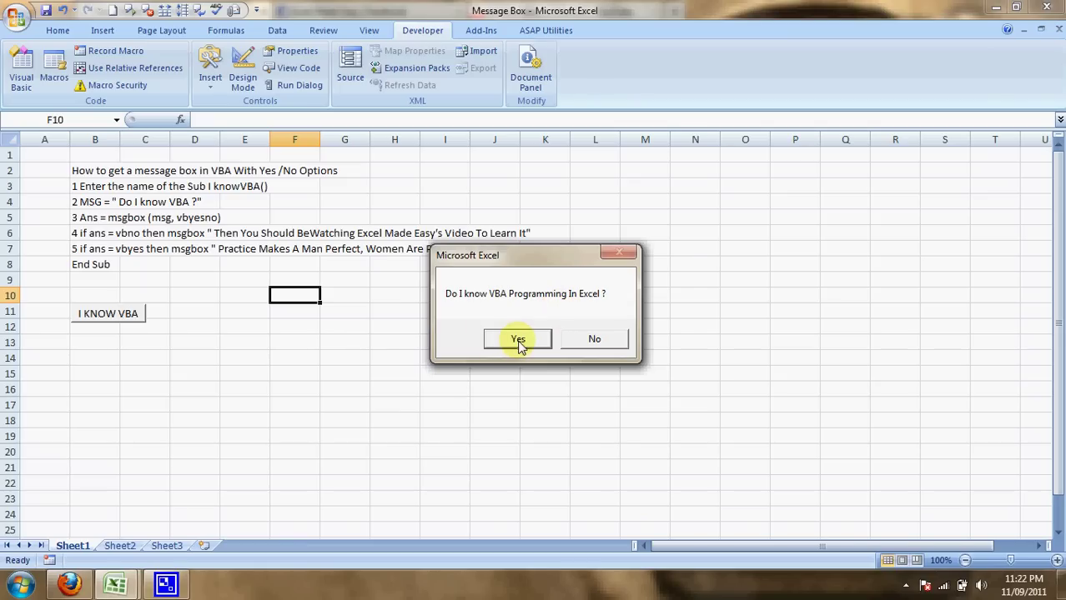
pyautogui.click(517, 339)
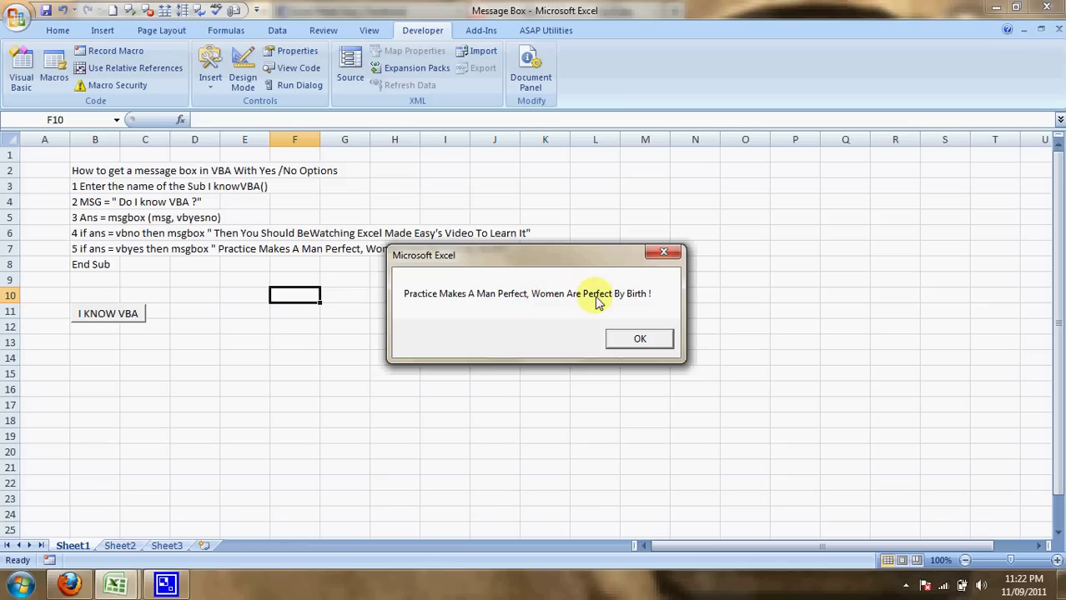
pyautogui.click(631, 337)
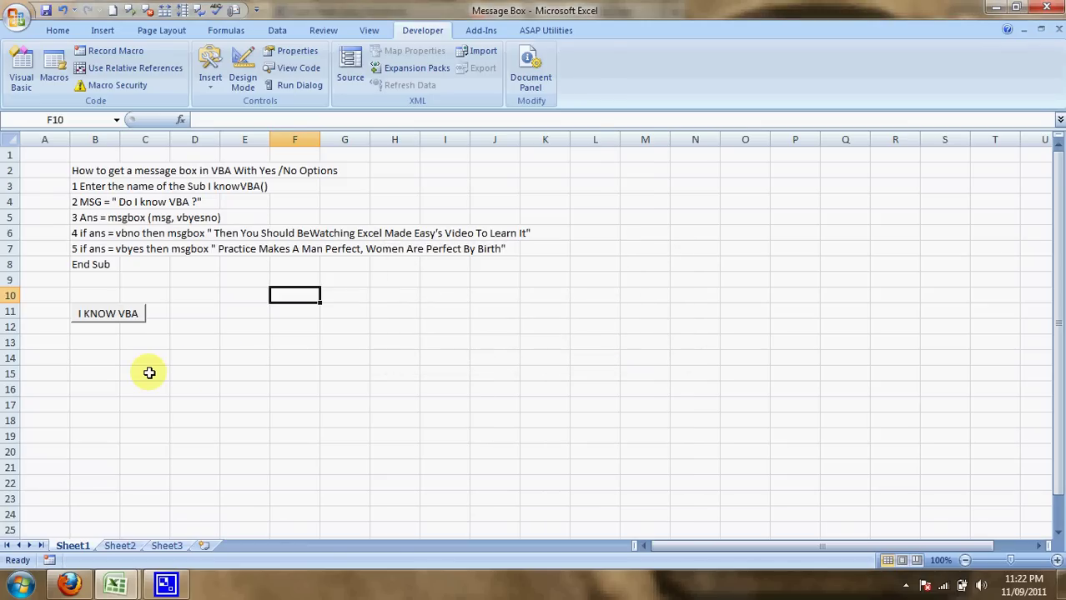
pyautogui.click(126, 314)
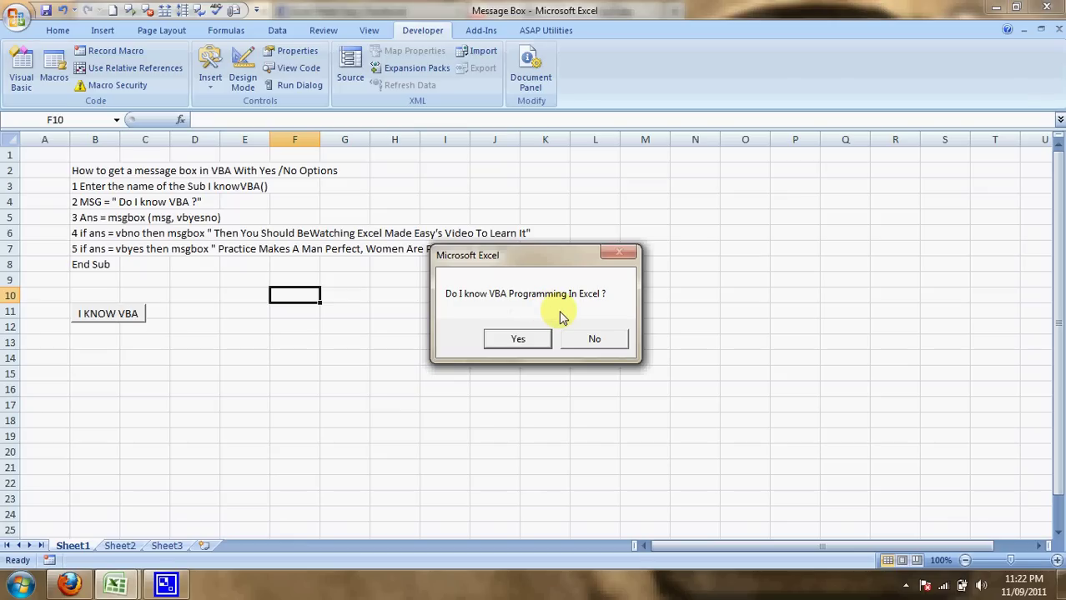
pyautogui.click(590, 340)
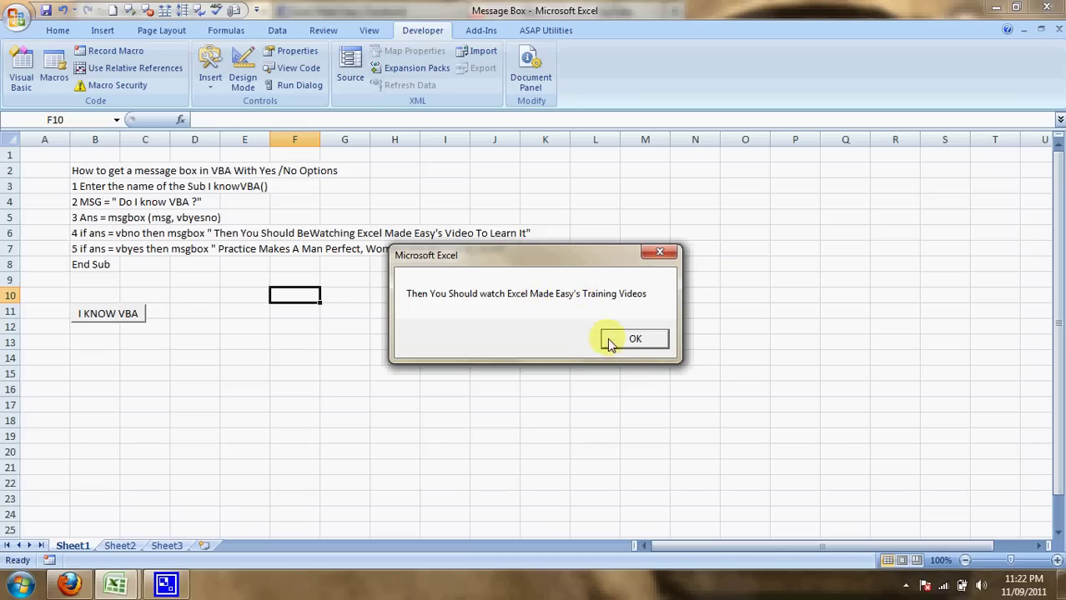
pyautogui.click(636, 339)
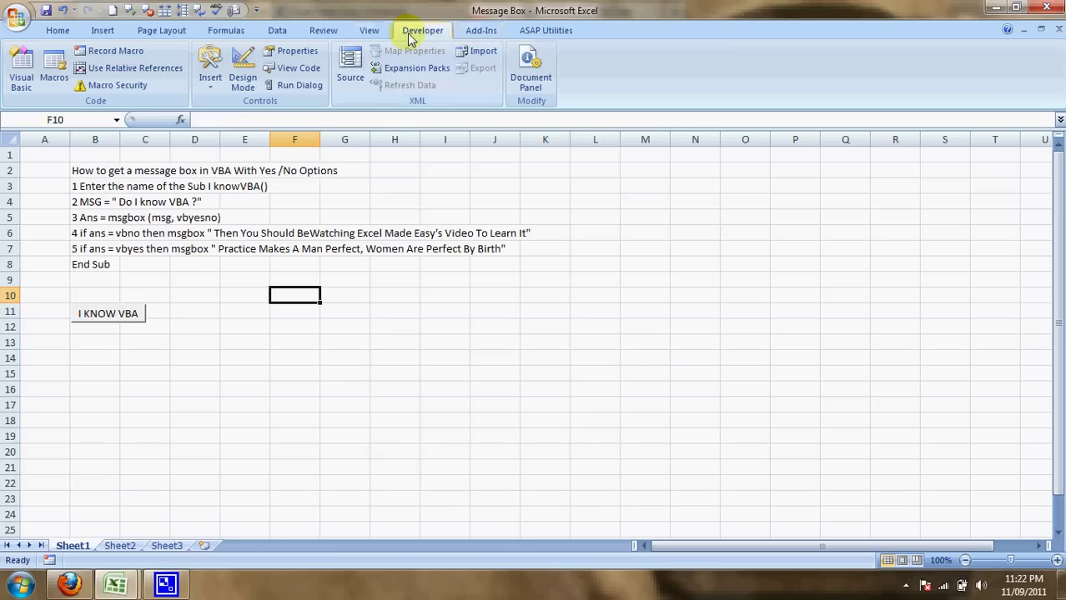
# Look at the Excel Options window from the File menu, then close it
pyautogui.click(20, 17)
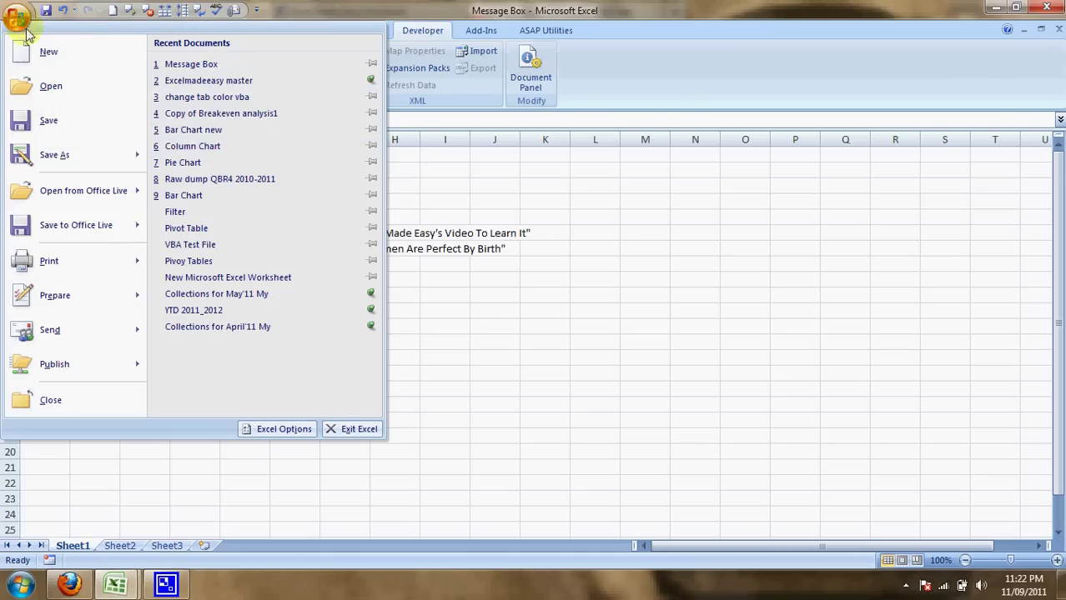
pyautogui.click(264, 429)
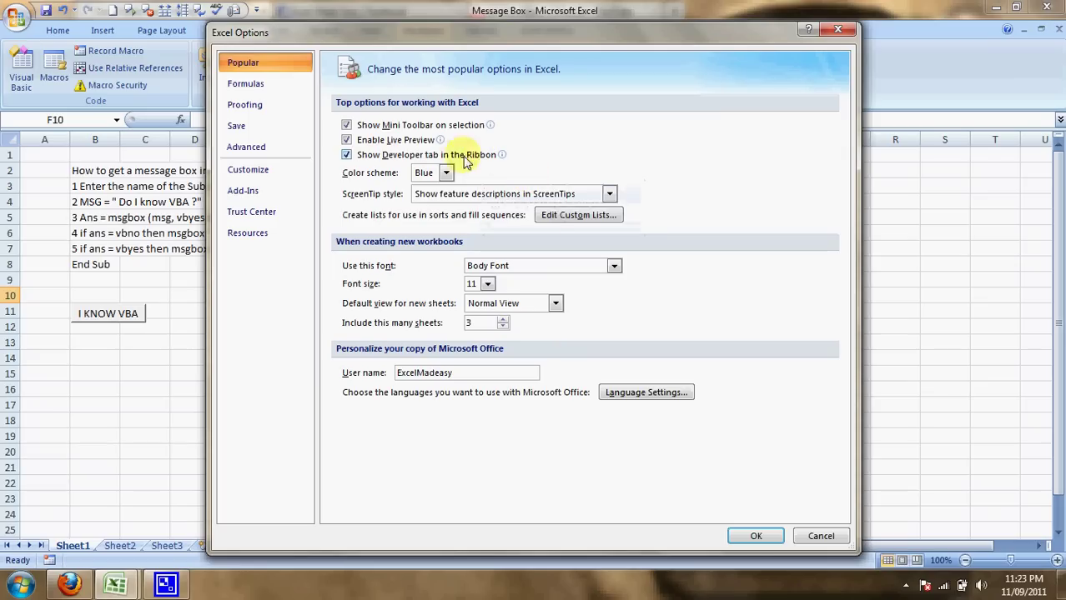
pyautogui.click(756, 537)
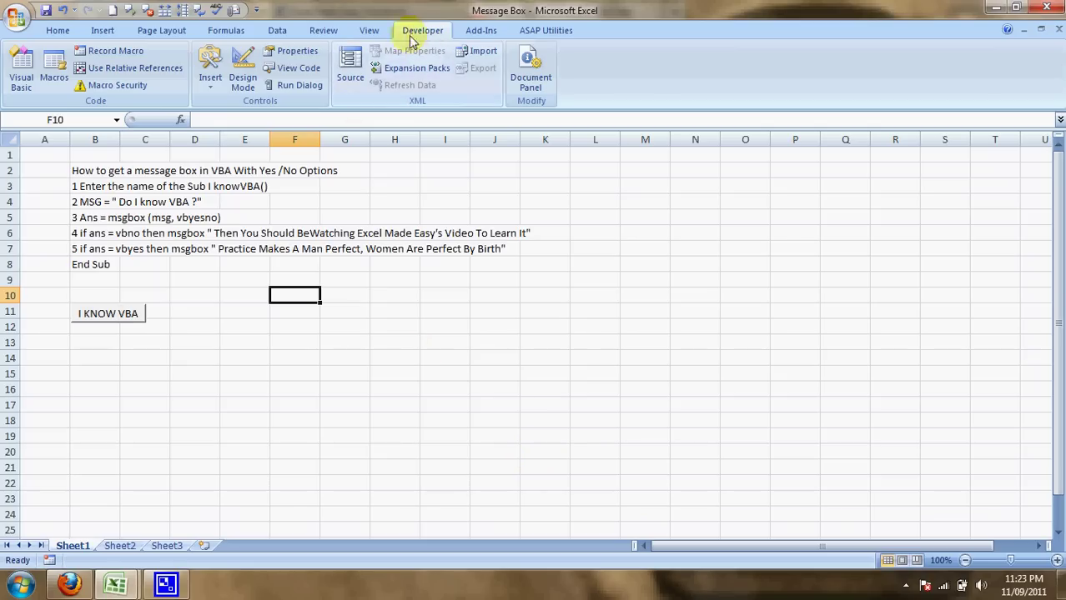
# Open and close the macro editor, then reopen it with Alt+F11 to Module1
pyautogui.click(21, 74)
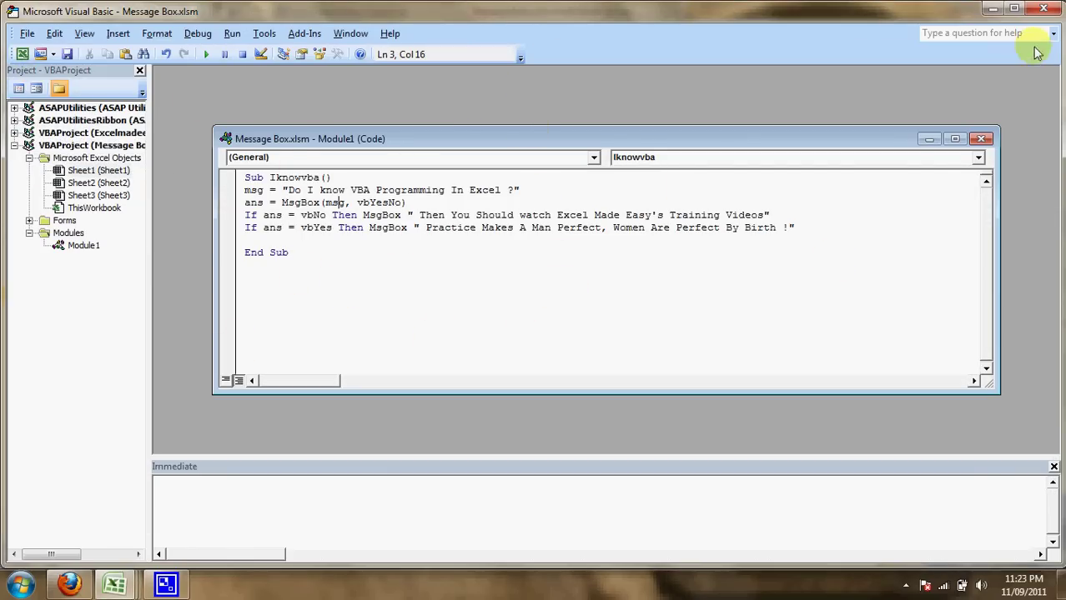
pyautogui.click(1043, 8)
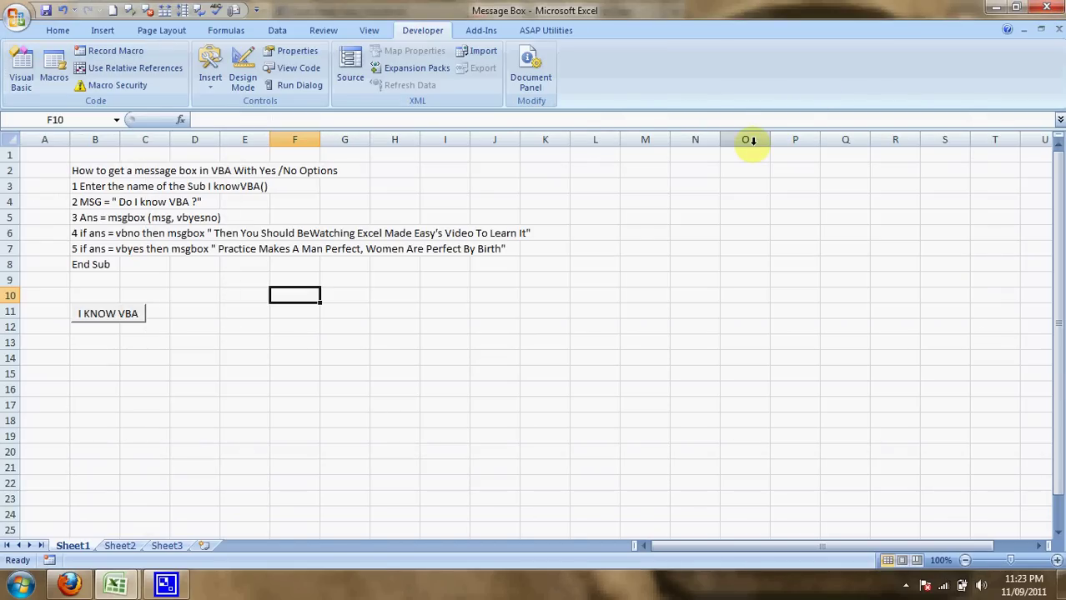
pyautogui.hotkey('alt', 'F11')
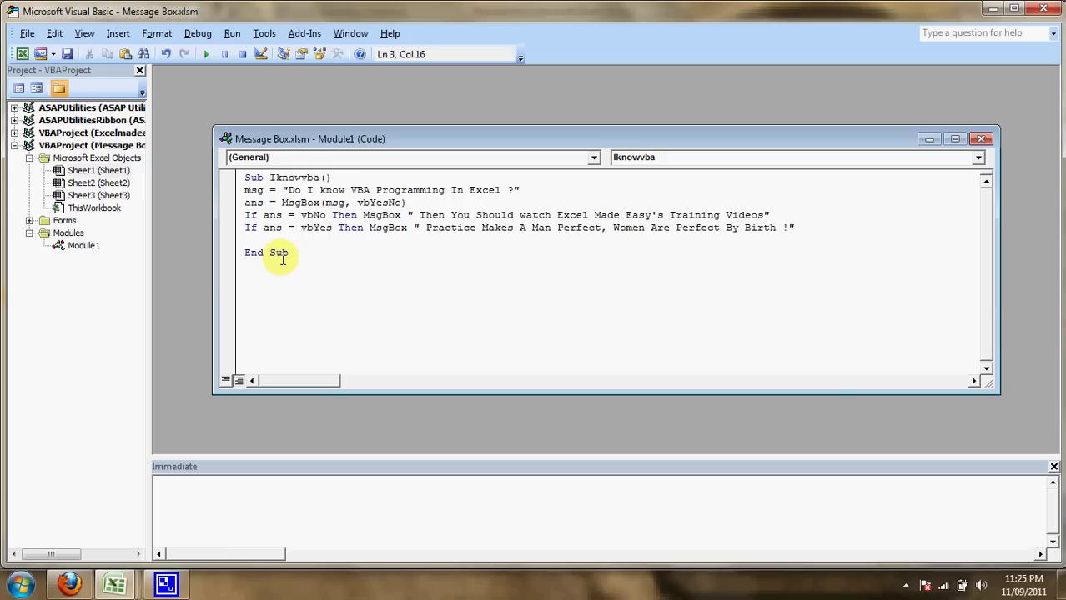
pyautogui.click(307, 203)
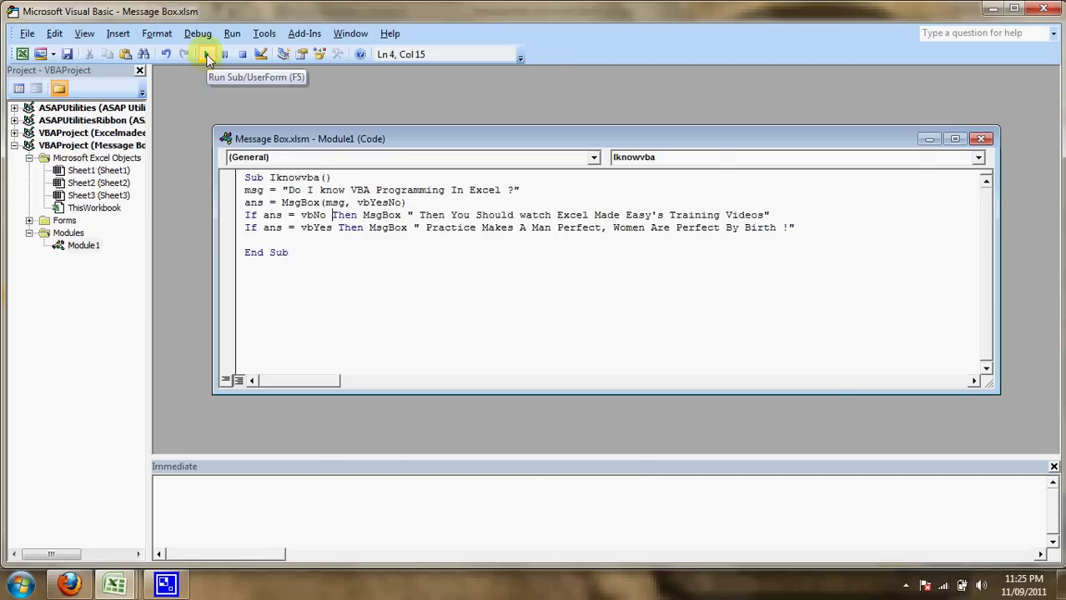
pyautogui.click(208, 55)
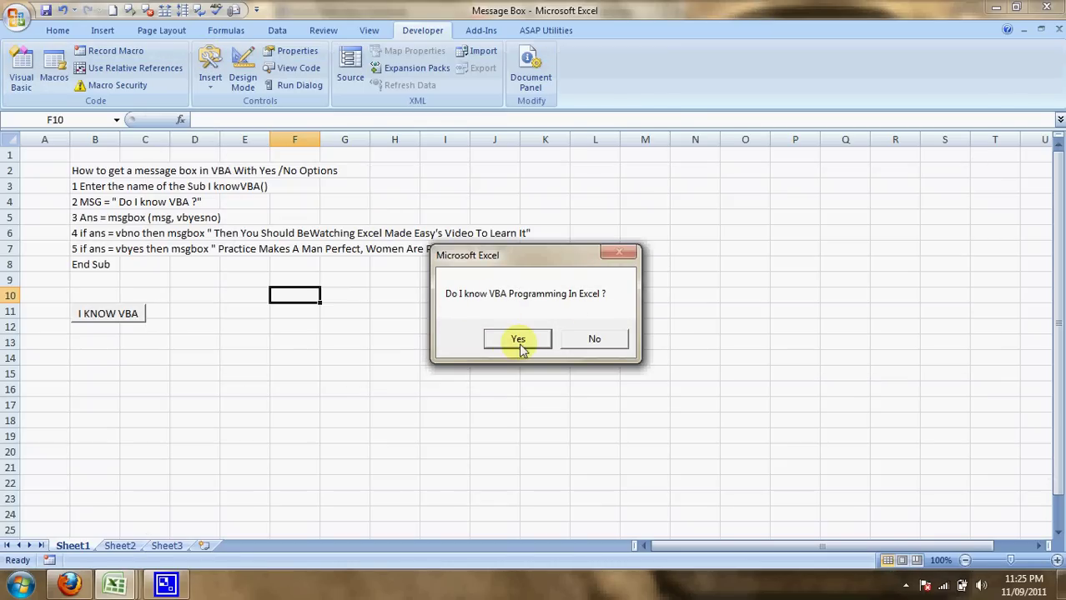
pyautogui.click(530, 340)
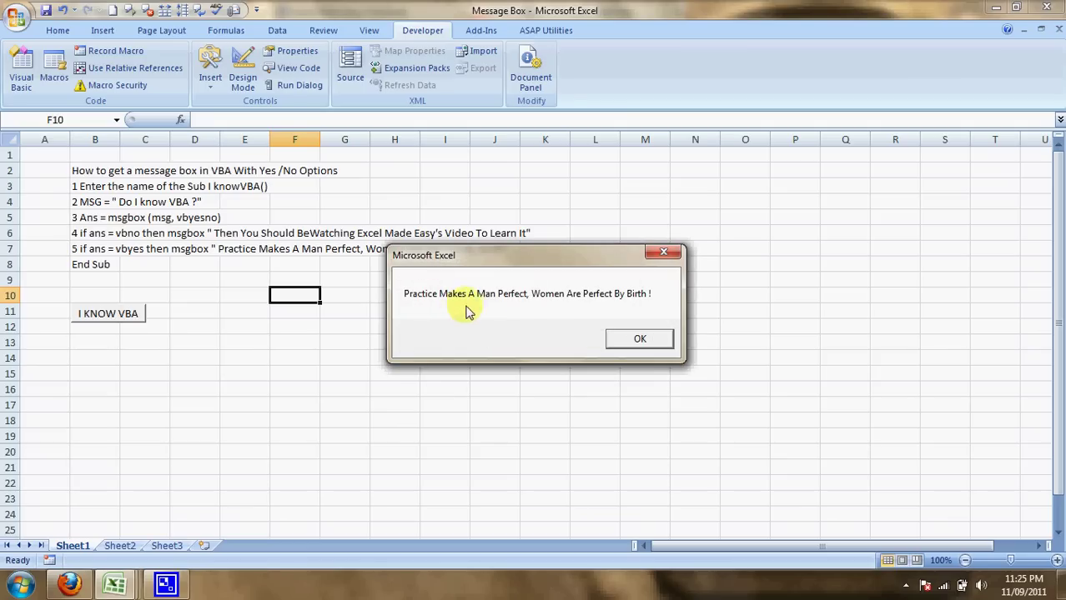
pyautogui.click(637, 342)
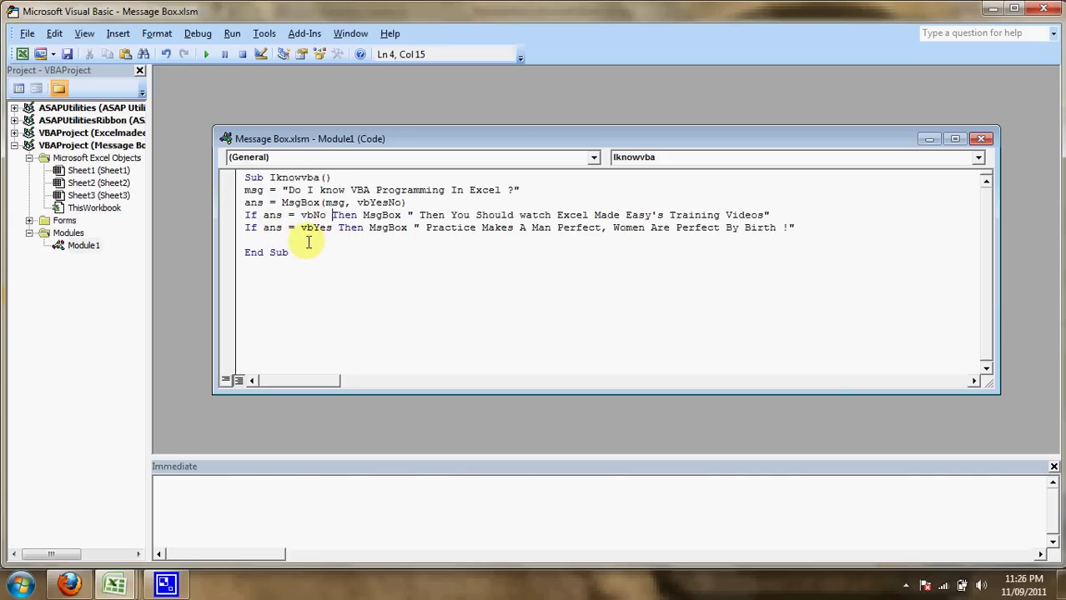
# Close the Insert menu without adding a module, place the cursor after End Sub, and exit the editor
pyautogui.click(117, 33)
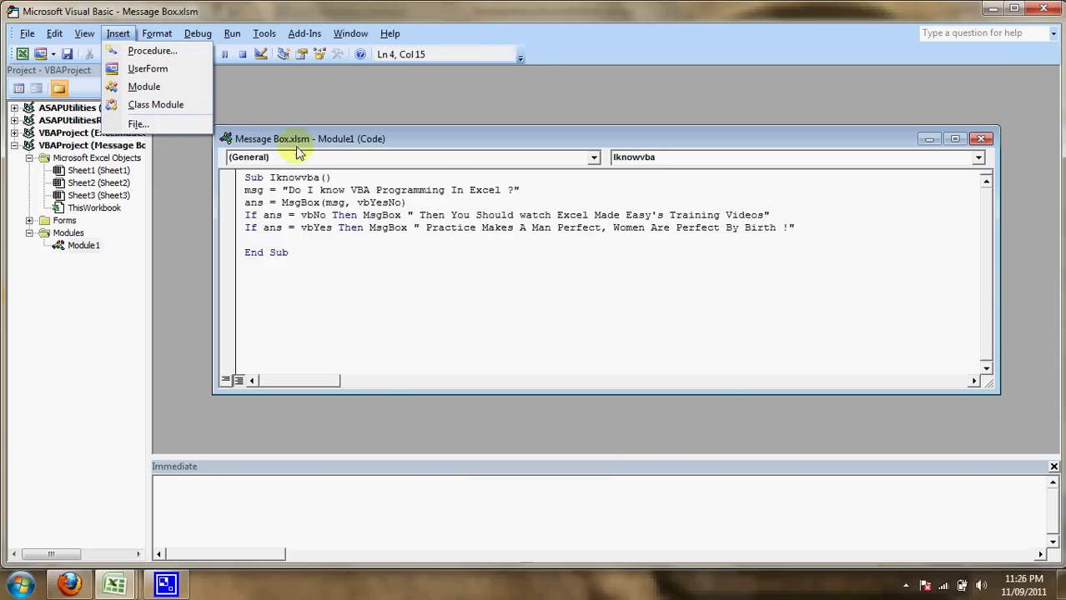
pyautogui.click(284, 93)
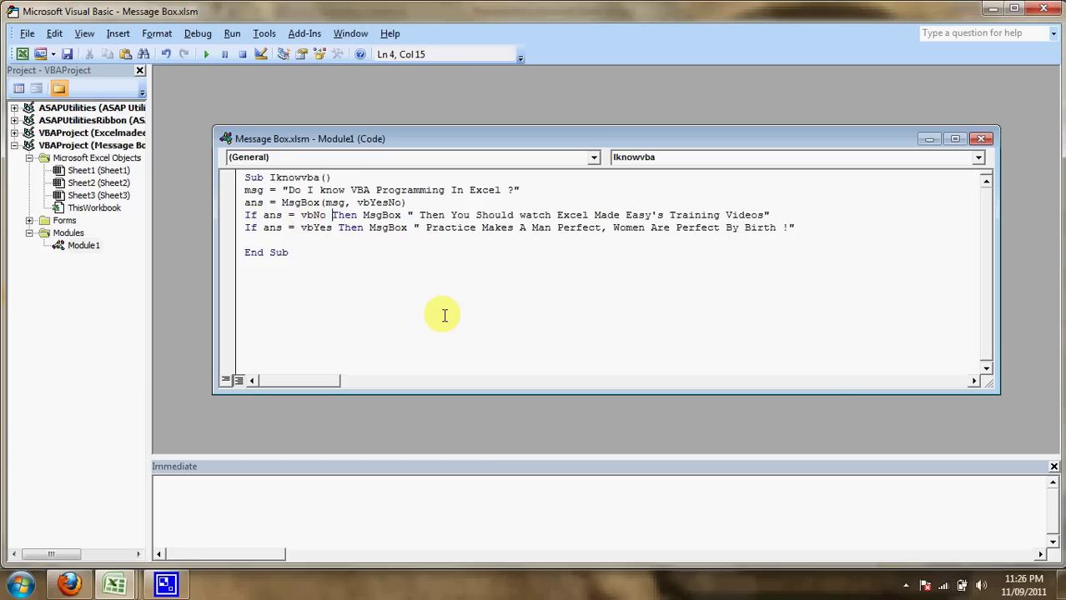
pyautogui.click(734, 254)
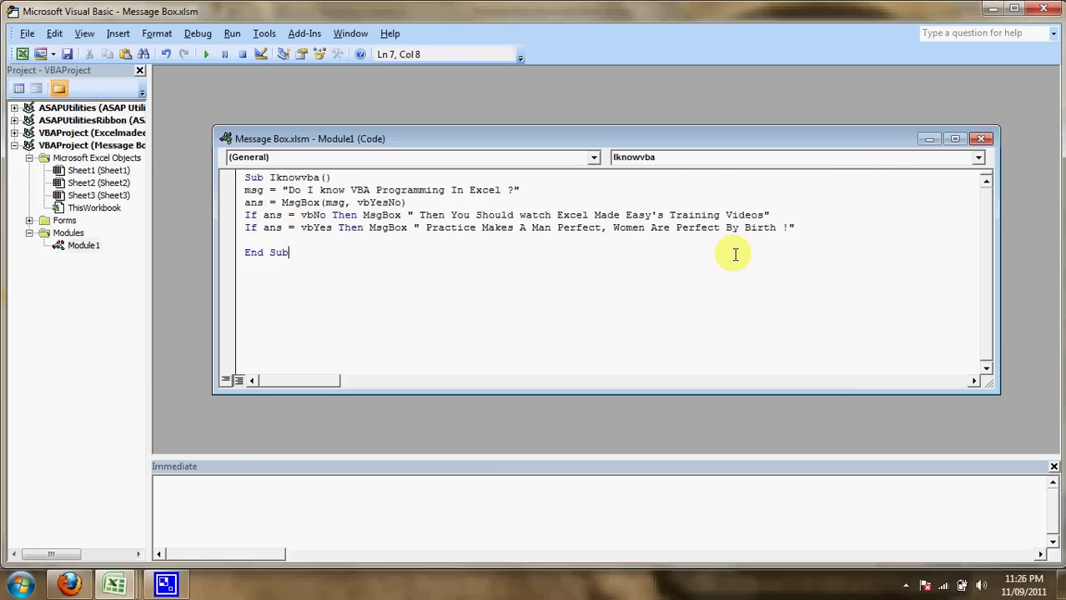
pyautogui.click(1044, 9)
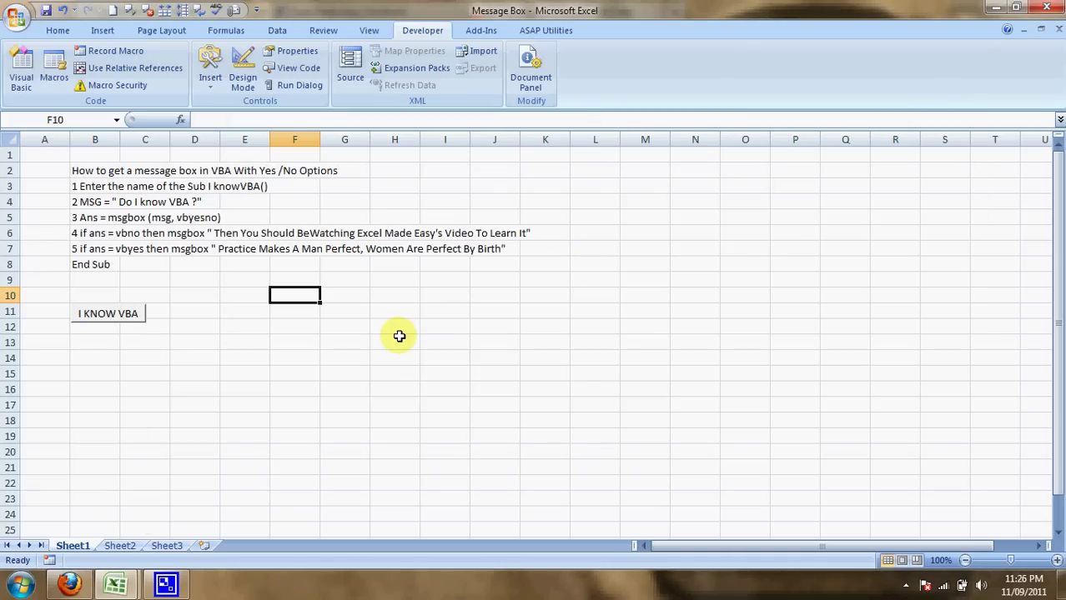
# Draw a form button around F11–F12 and assign it the Iknowvba macro
pyautogui.click(210, 79)
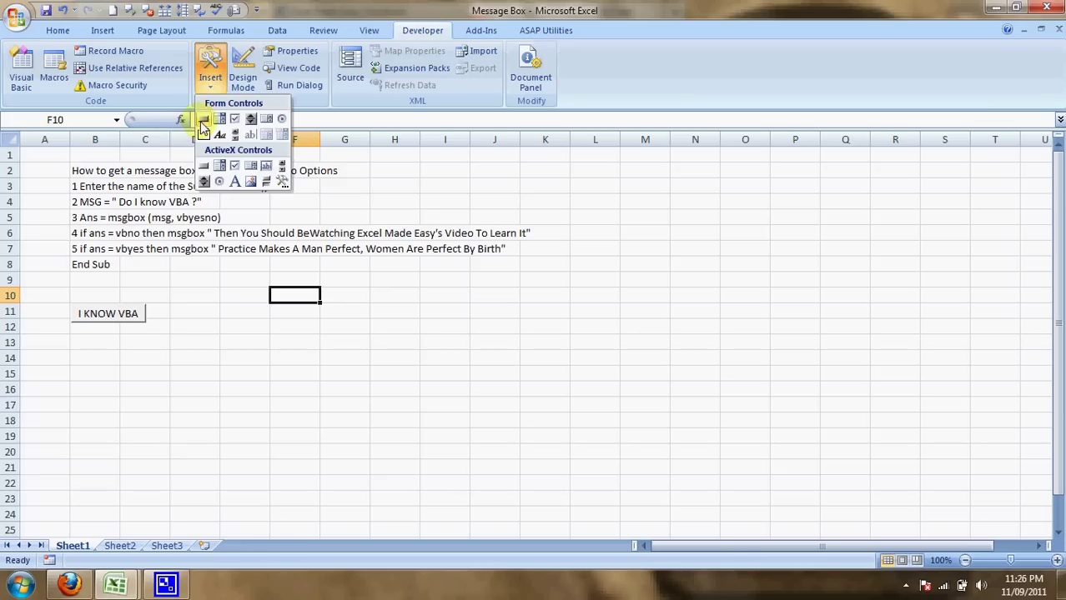
pyautogui.click(203, 121)
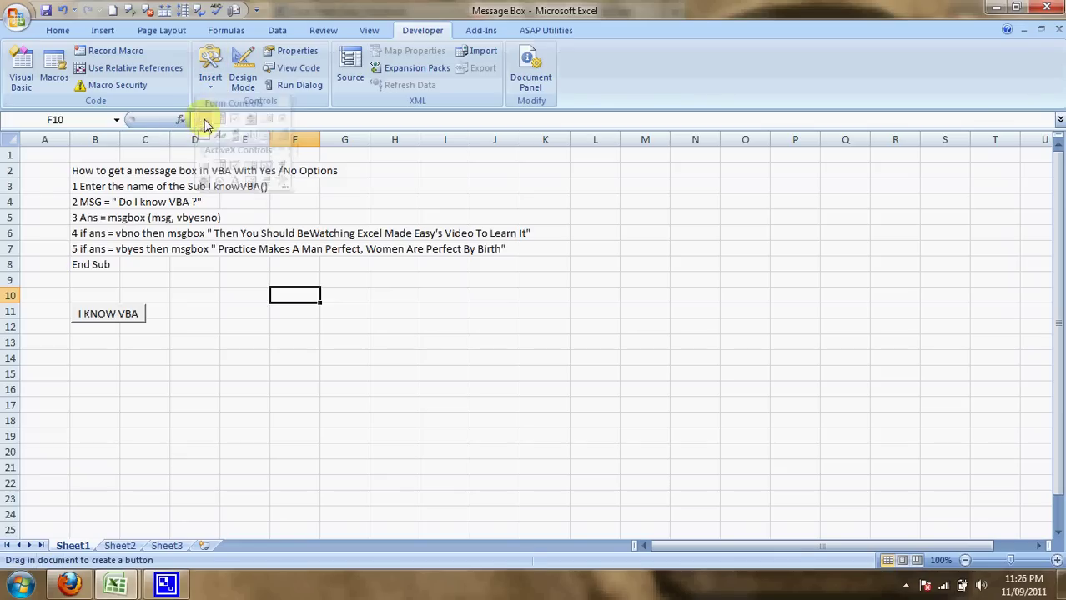
pyautogui.click(246, 314)
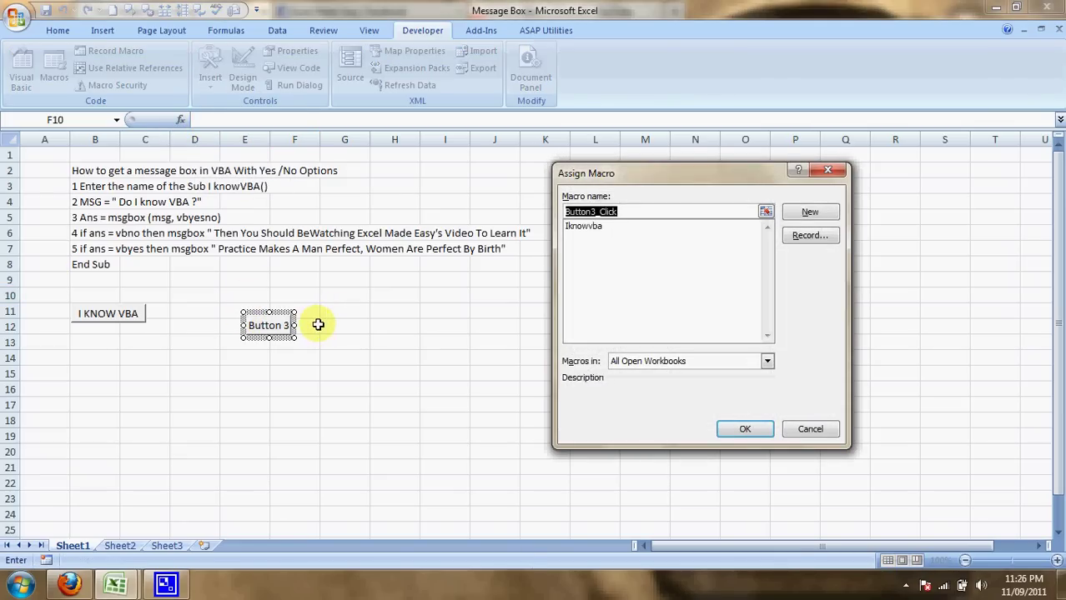
pyautogui.click(588, 233)
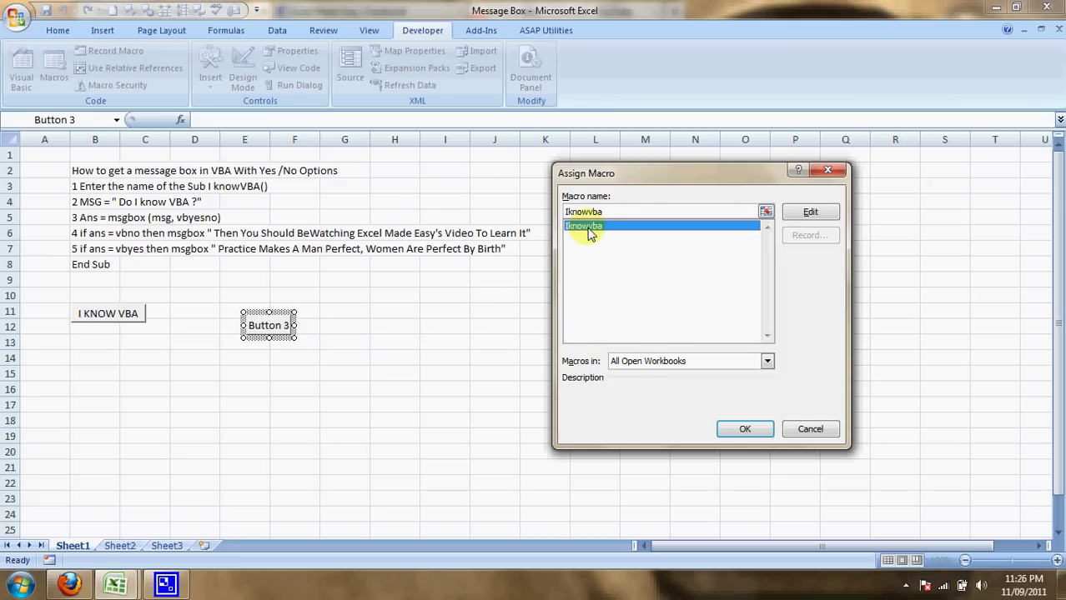
pyautogui.click(731, 433)
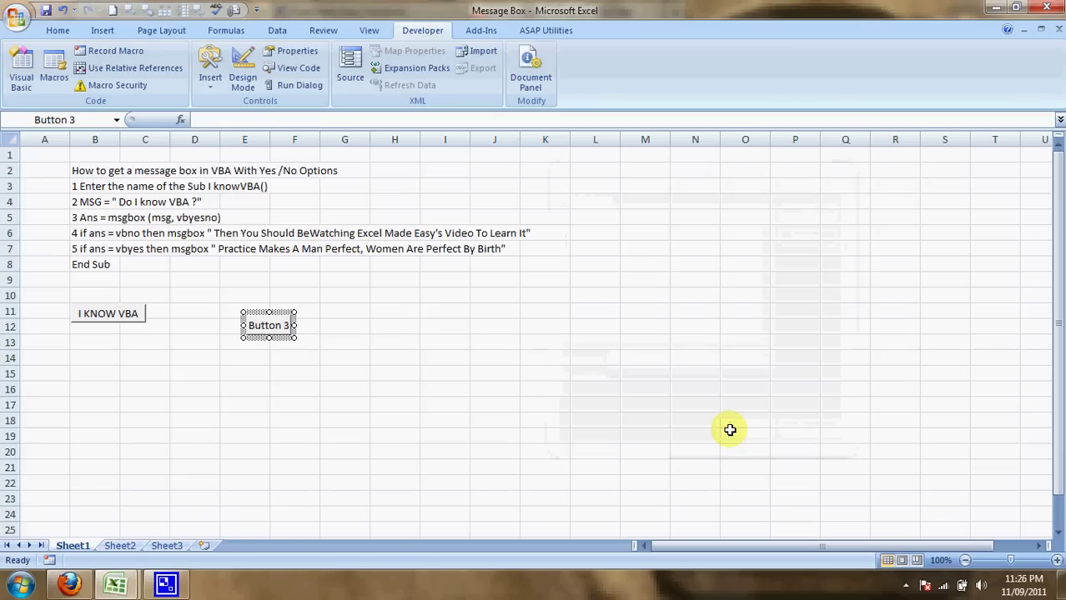
pyautogui.click(409, 344)
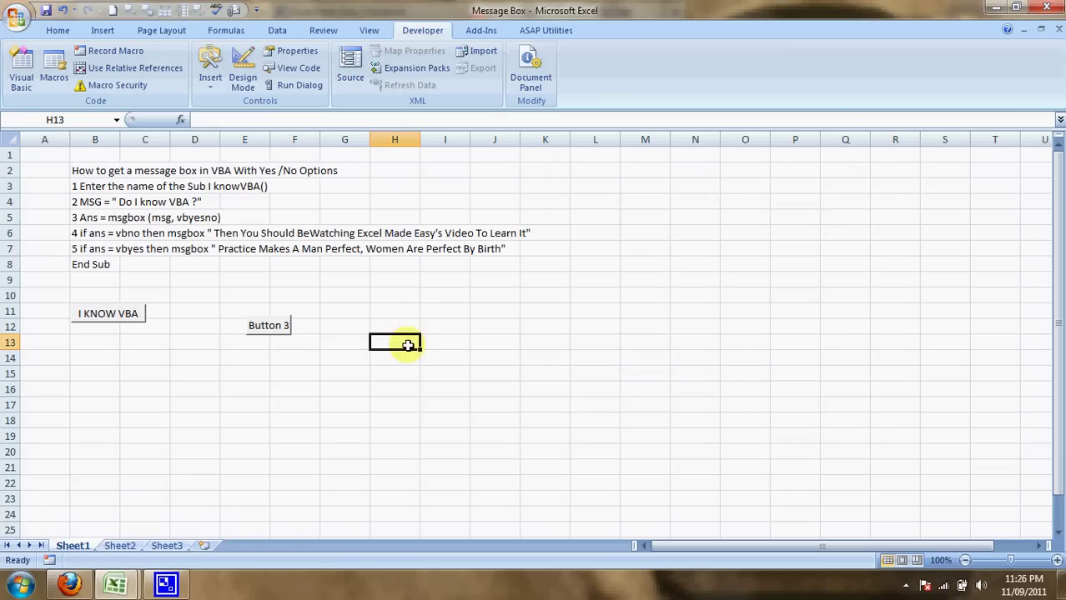
pyautogui.rightClick(284, 332)
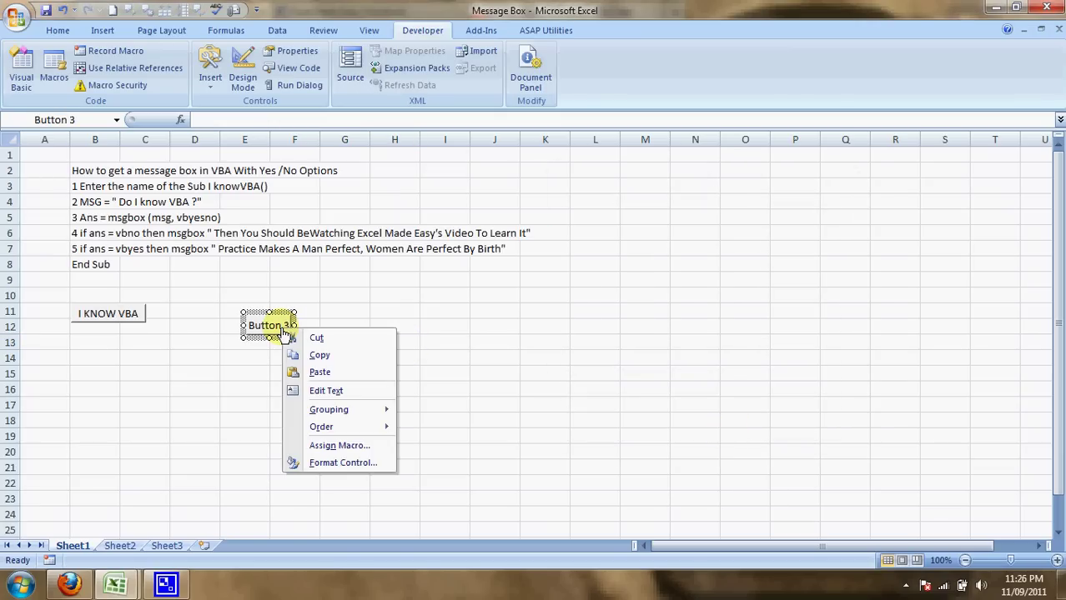
pyautogui.click(327, 391)
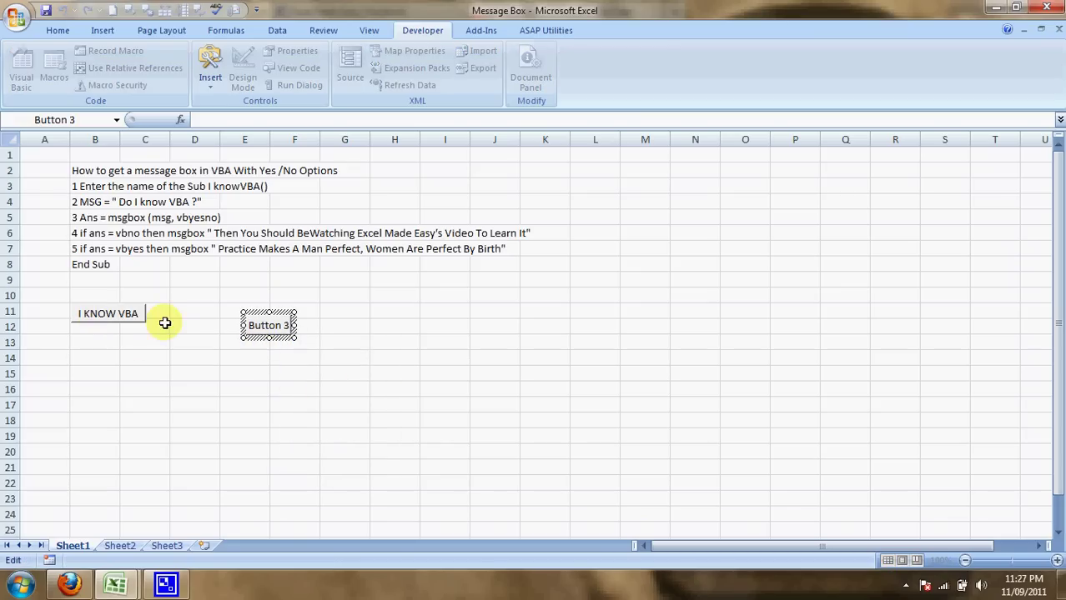
pyautogui.click(282, 353)
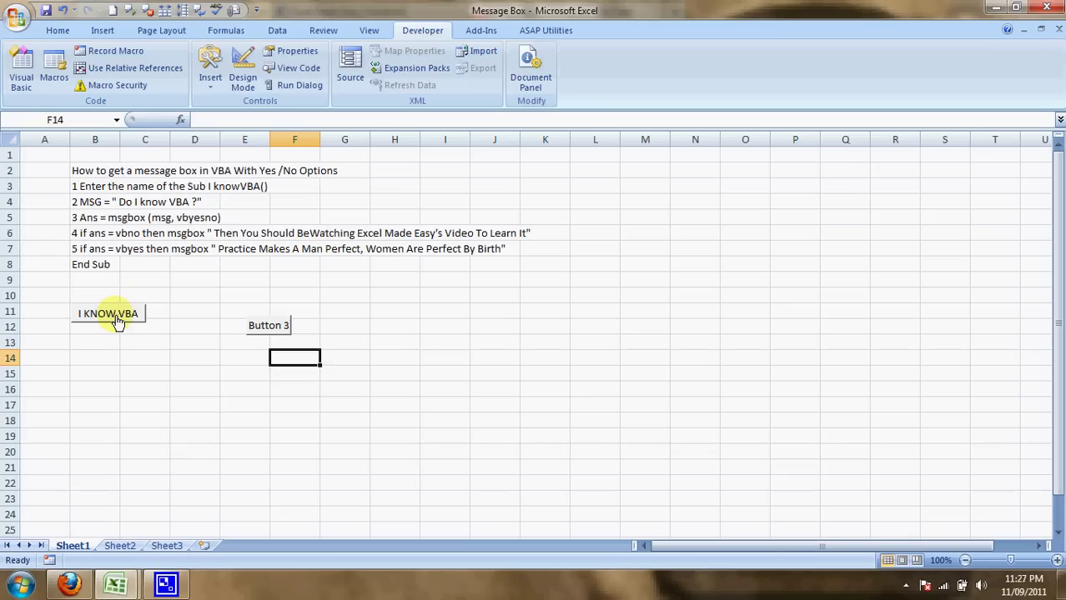
pyautogui.click(117, 321)
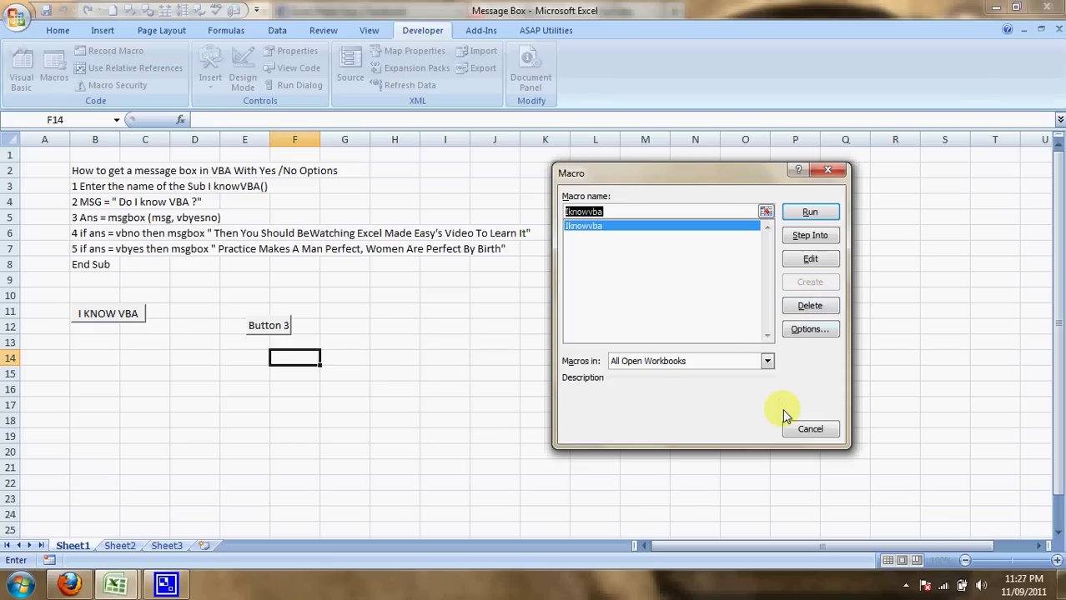
pyautogui.click(767, 361)
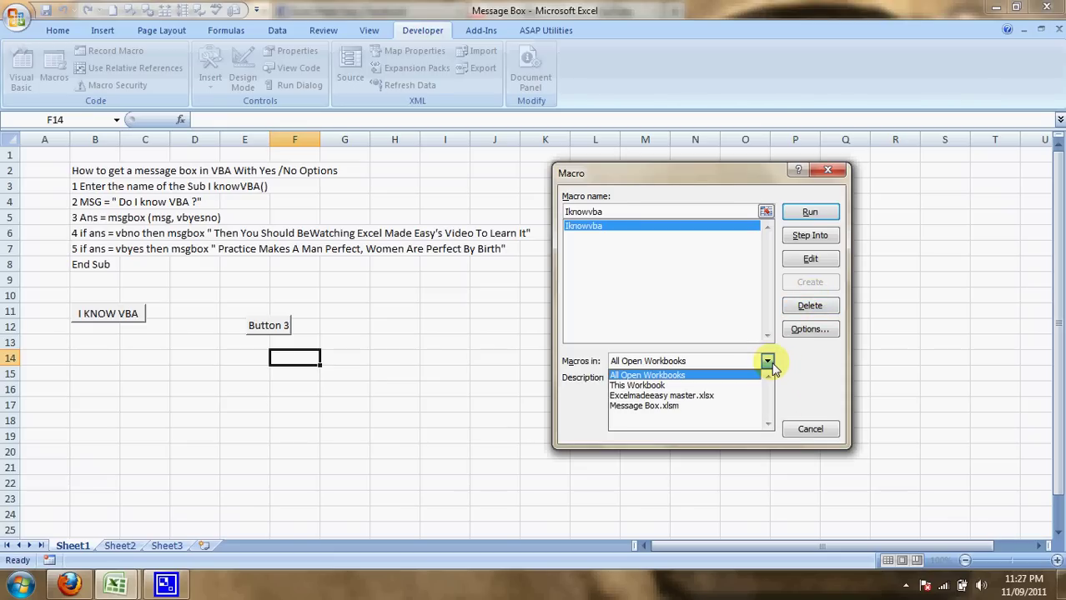
pyautogui.click(662, 387)
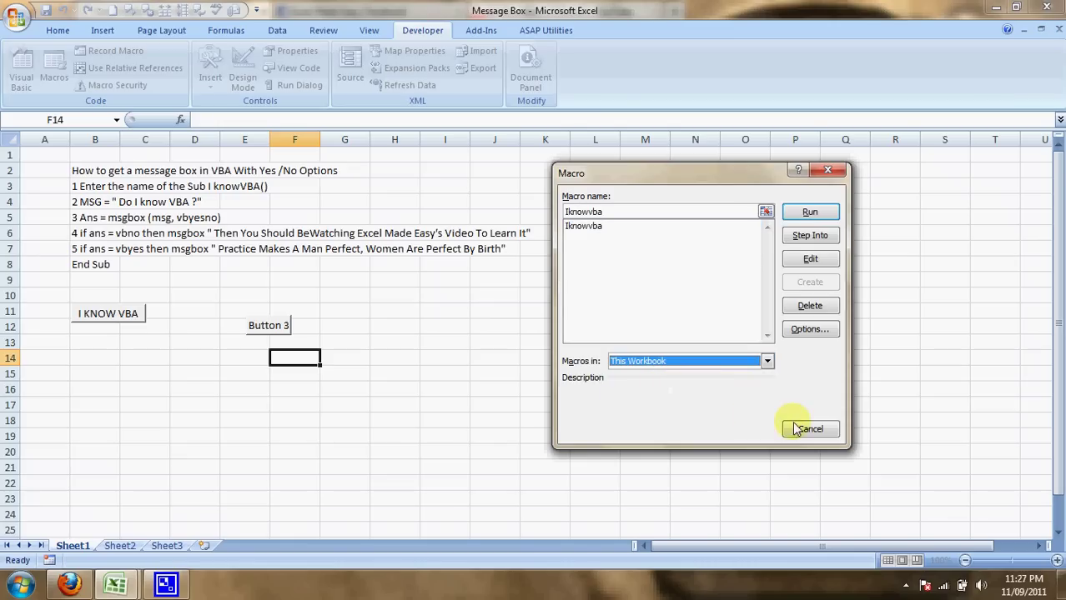
pyautogui.click(767, 362)
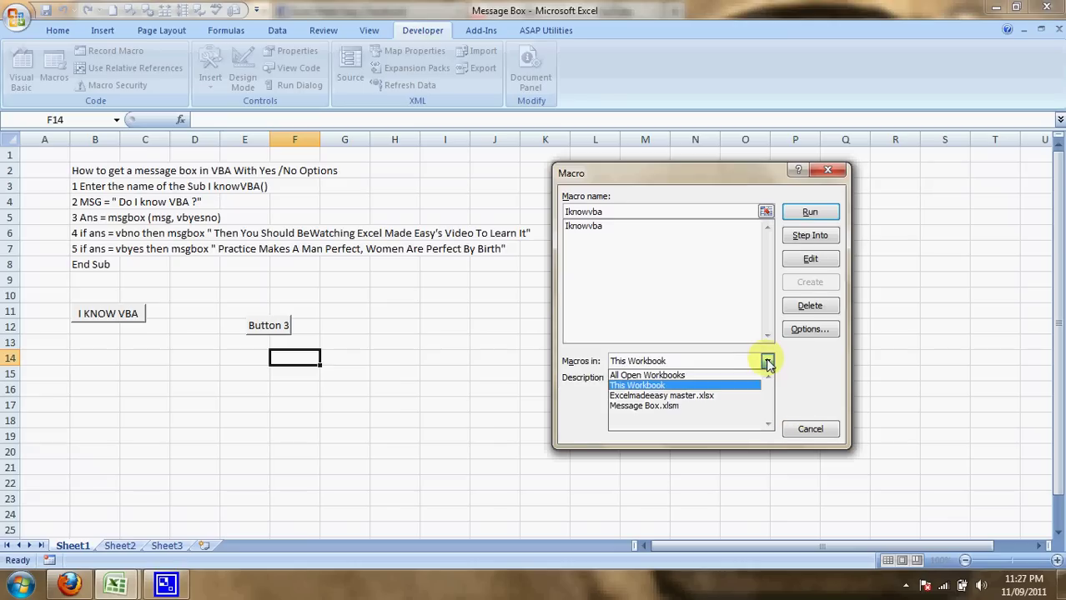
pyautogui.click(699, 376)
pyautogui.click(819, 432)
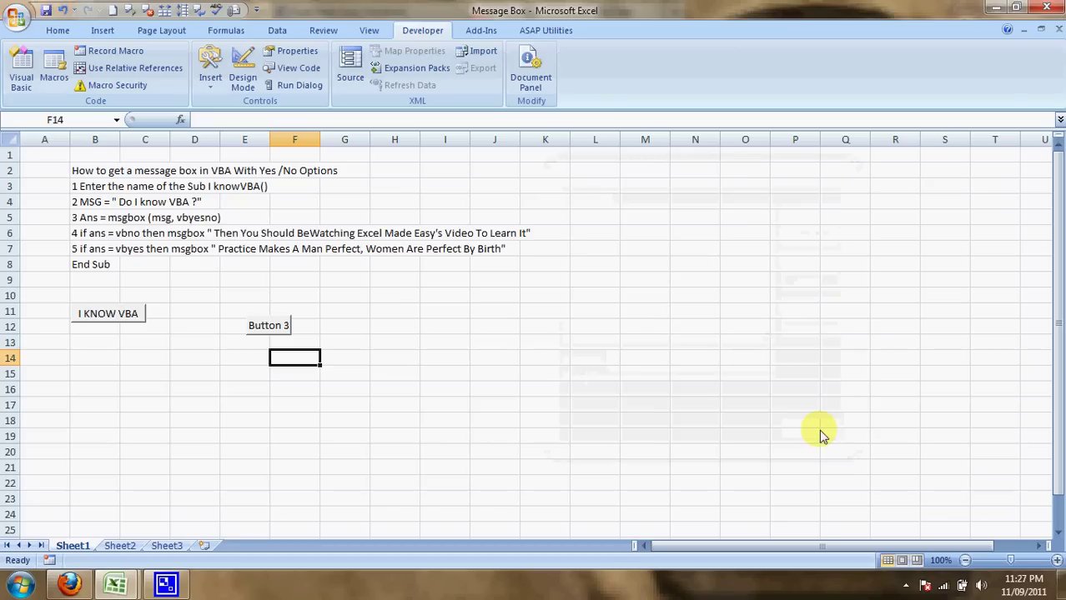
pyautogui.click(257, 396)
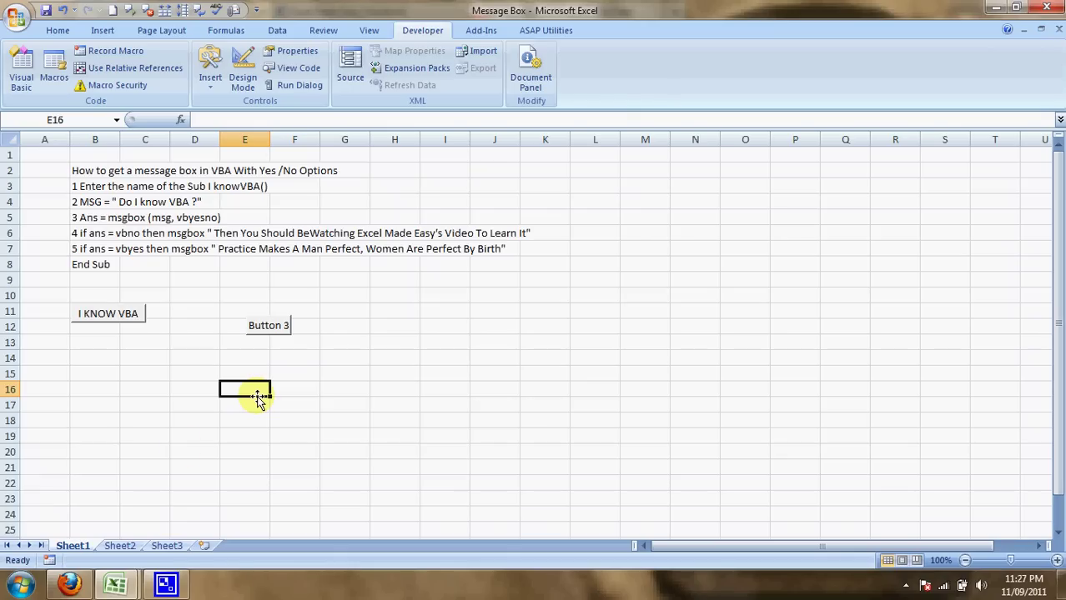
# Switch to Firefox's Excel Made Easy home page and scroll it down and back up
pyautogui.click(73, 586)
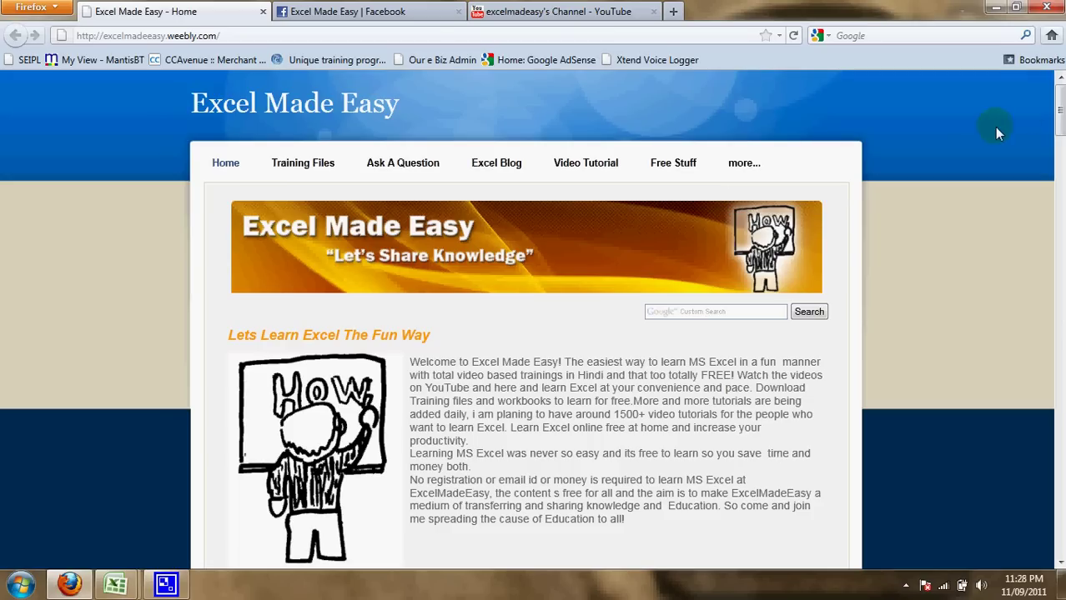
pyautogui.moveTo(1059, 116); pyautogui.dragTo(1059, 135)
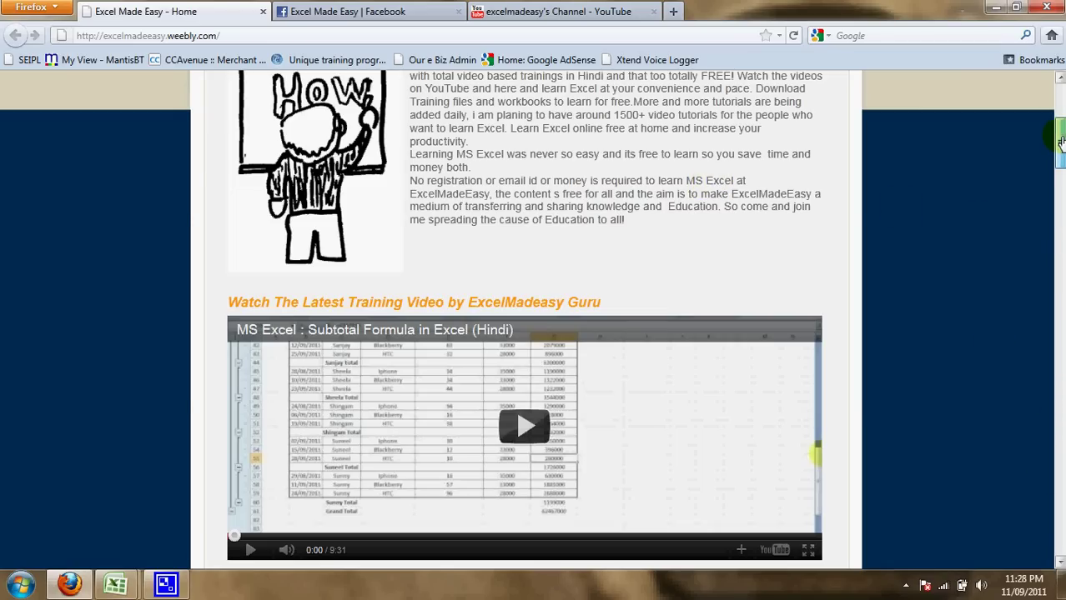
pyautogui.moveTo(1060, 140); pyautogui.dragTo(1060, 96)
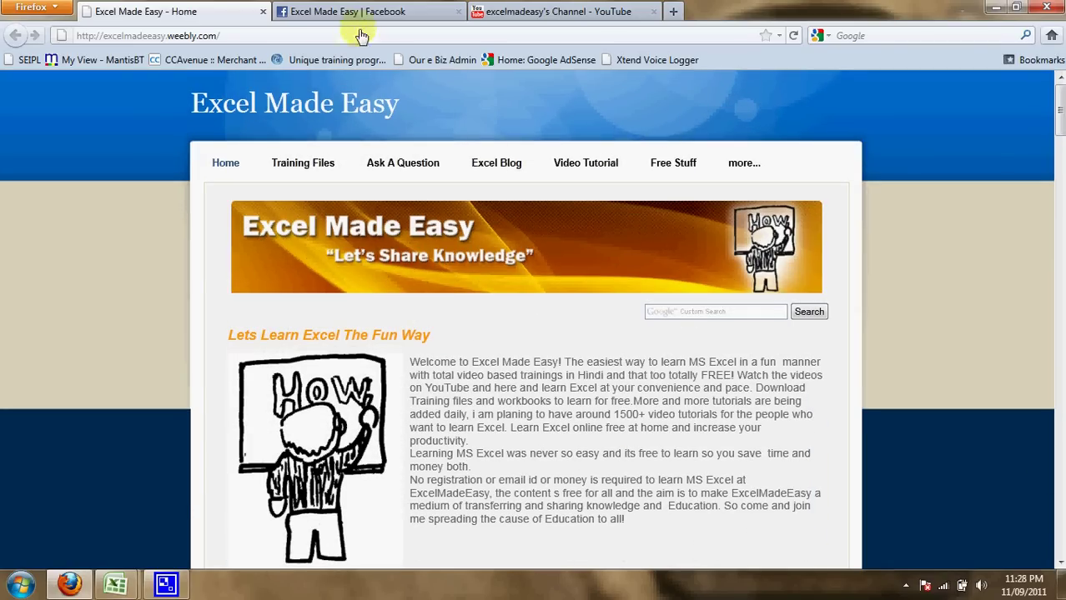
# View the Excel Made Easy Facebook tab, then scroll through the excelmadeeasy YouTube channel
pyautogui.click(380, 12)
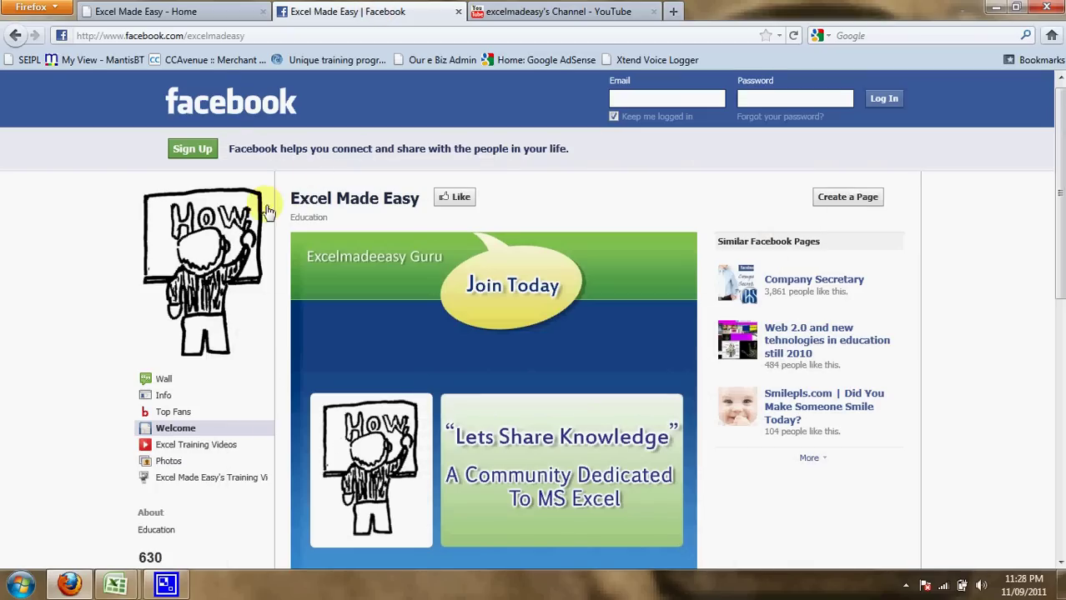
pyautogui.moveTo(70, 583)
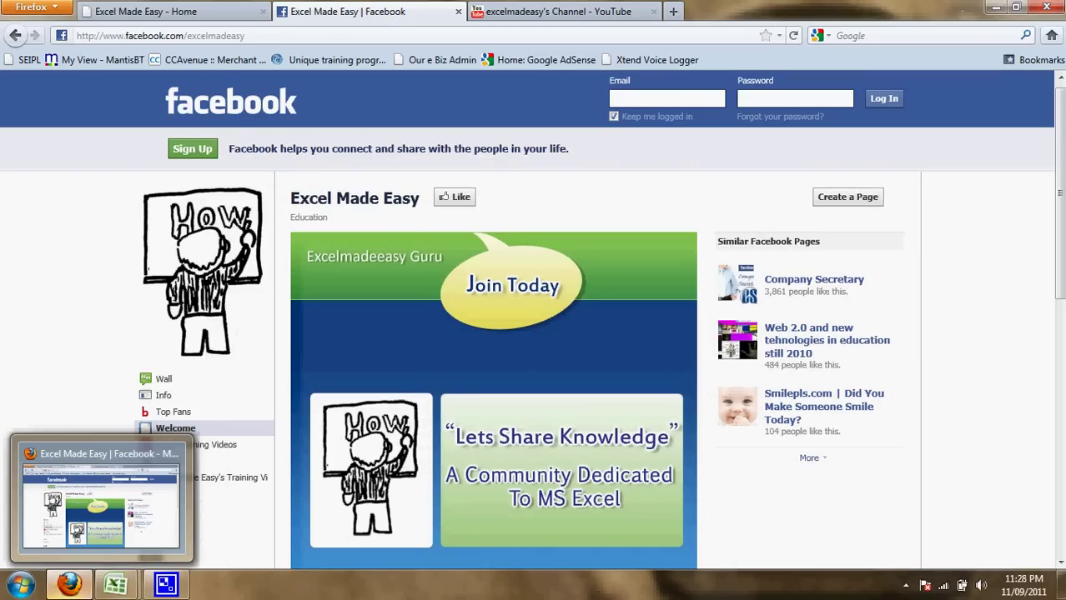
pyautogui.click(510, 13)
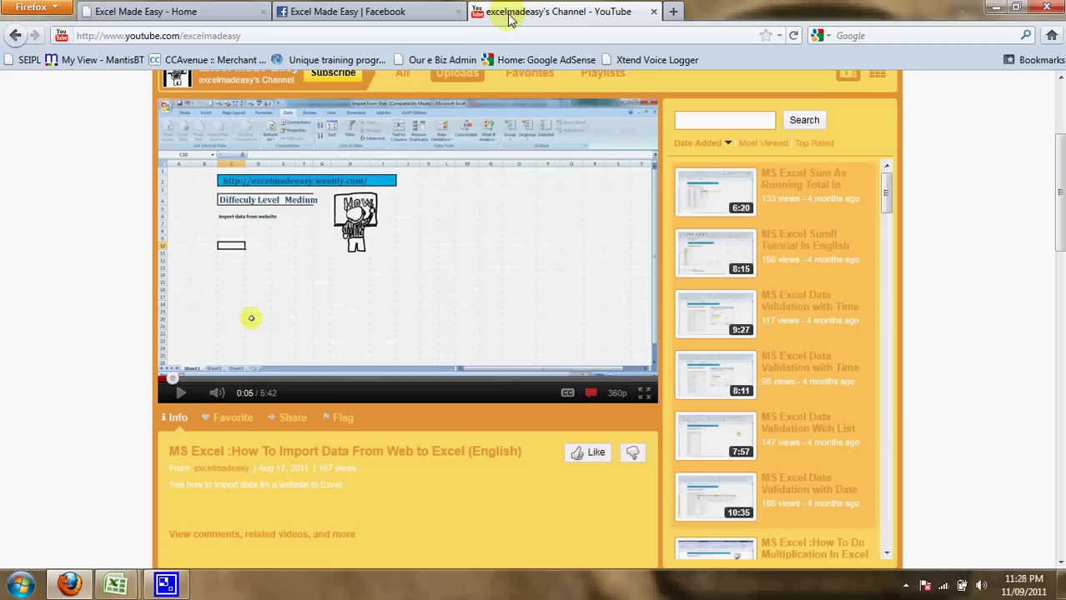
pyautogui.moveTo(1057, 204); pyautogui.dragTo(1061, 201)
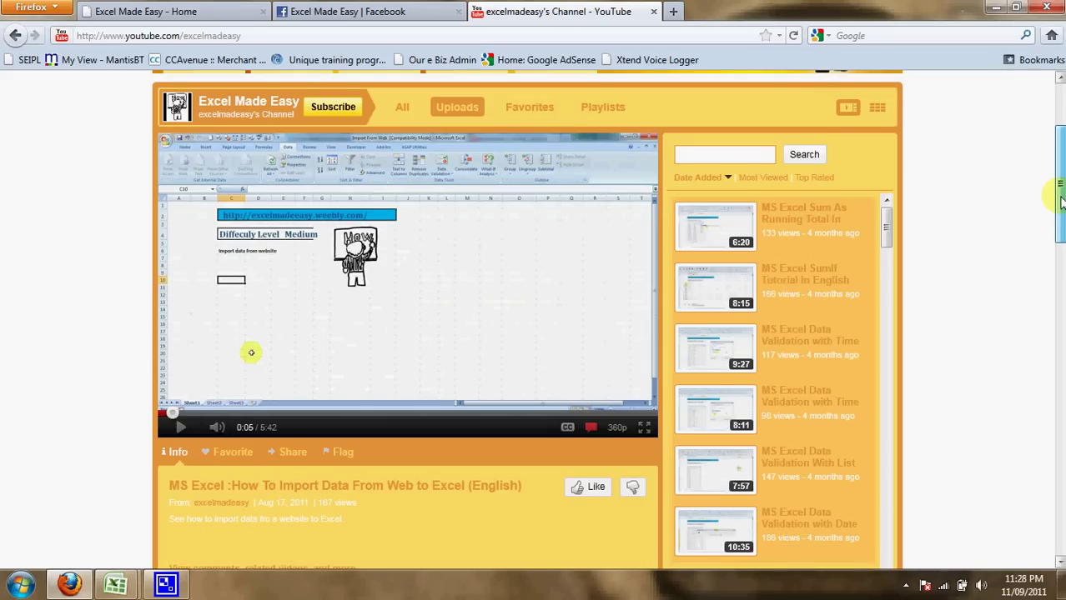
pyautogui.moveTo(1061, 200); pyautogui.dragTo(1059, 223)
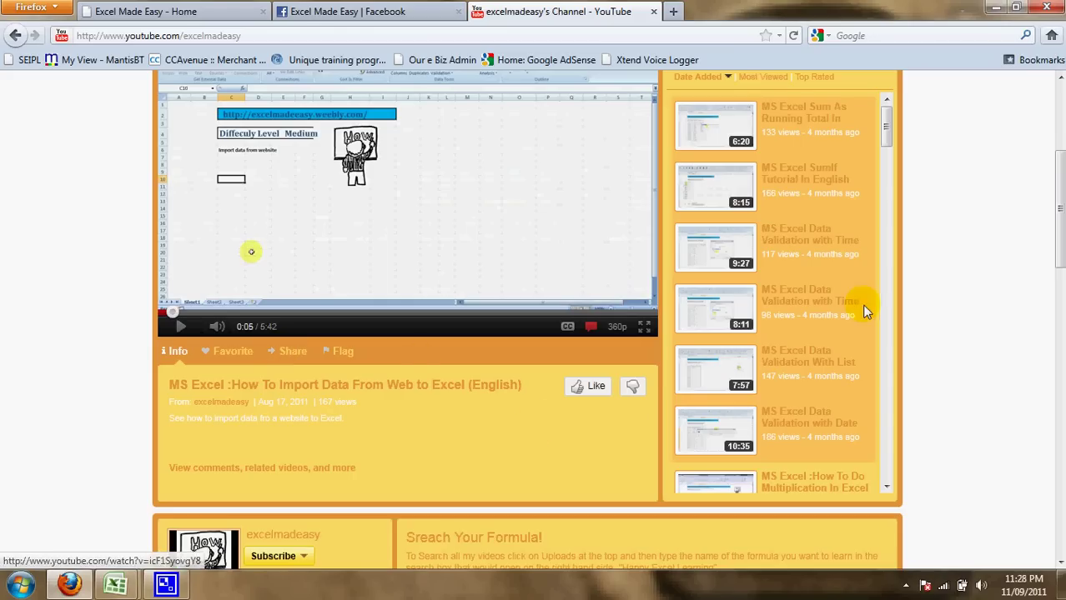
pyautogui.moveTo(1061, 184); pyautogui.dragTo(1060, 111)
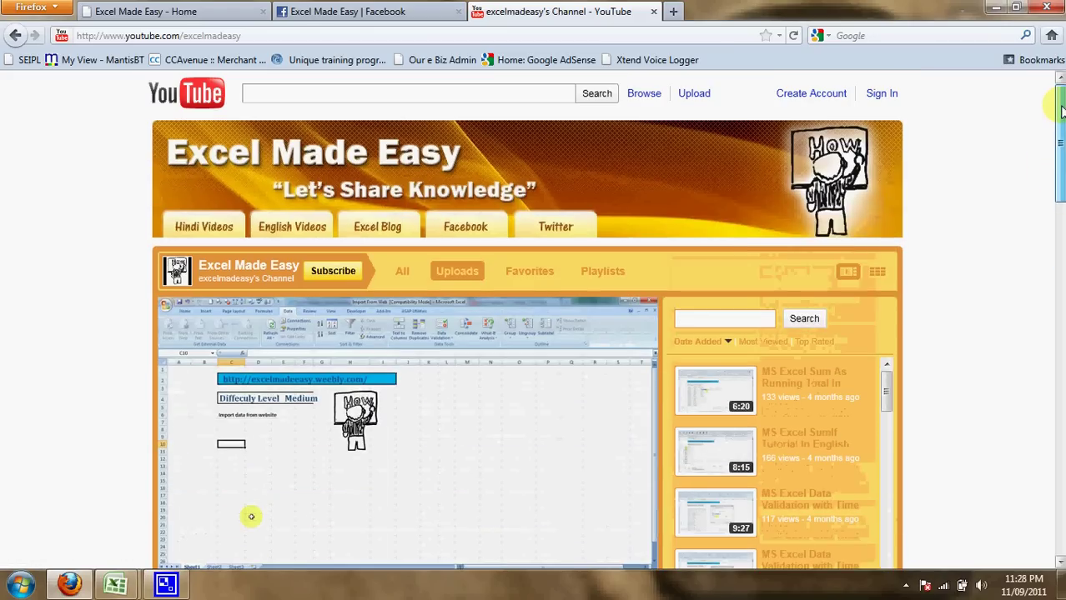